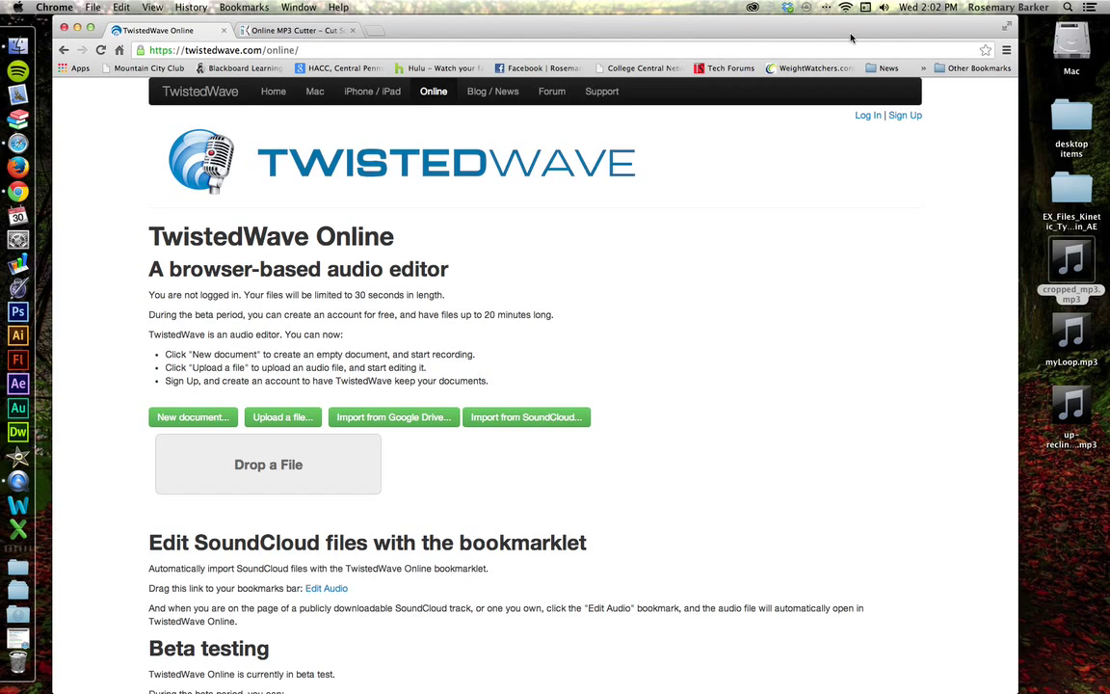
Step: Upload the up-reclinin-8492_hifi MP3 from the desktop, allow the blocked editor pop-up, and enlarge the editor window
{"action": "mouse_move", "coordinate": [1074, 410]}
{"action": "left_click_drag", "start_coordinate": [1074, 409], "coordinate": [289, 463]}
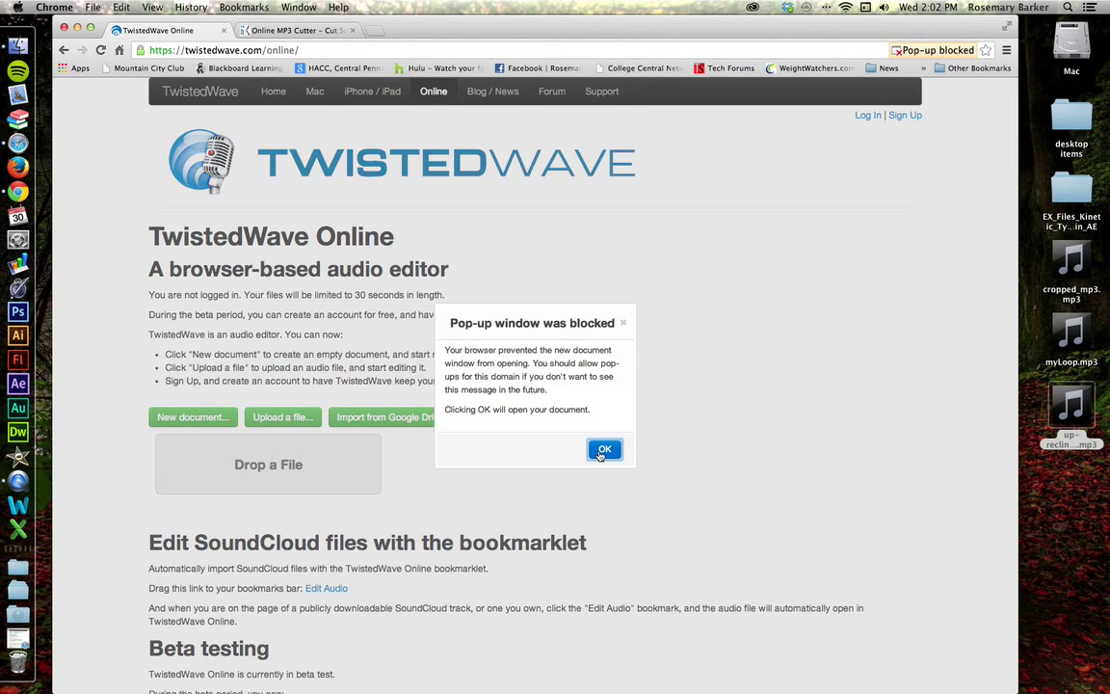
{"action": "left_click", "coordinate": [604, 449]}
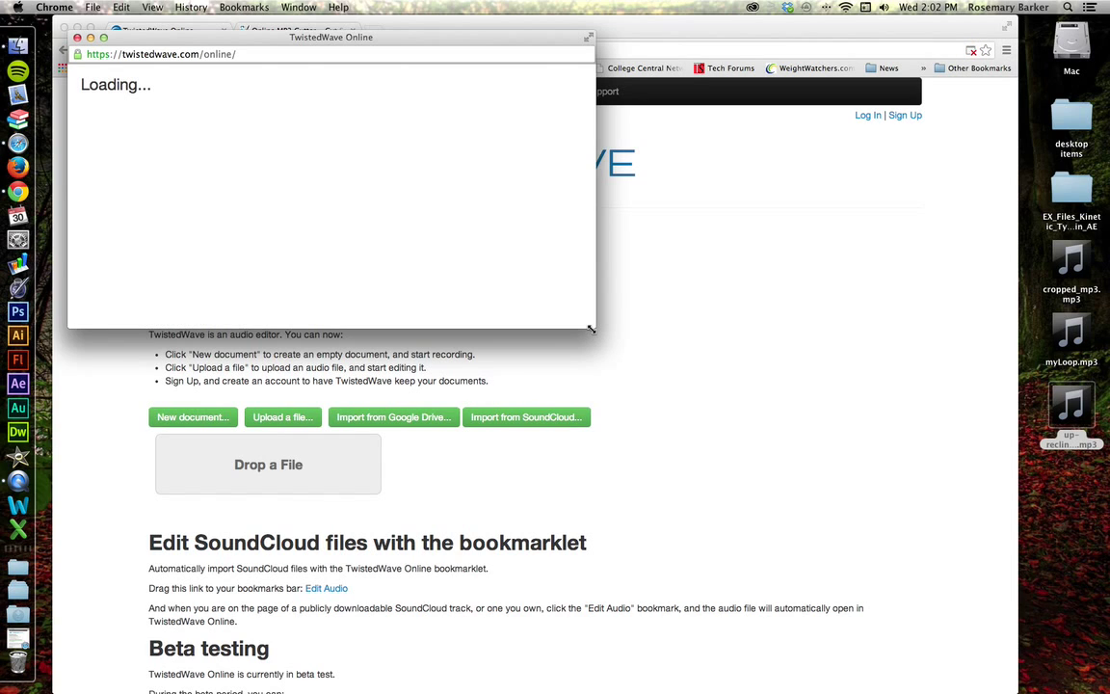
{"action": "left_click_drag", "start_coordinate": [590, 328], "coordinate": [1037, 588]}
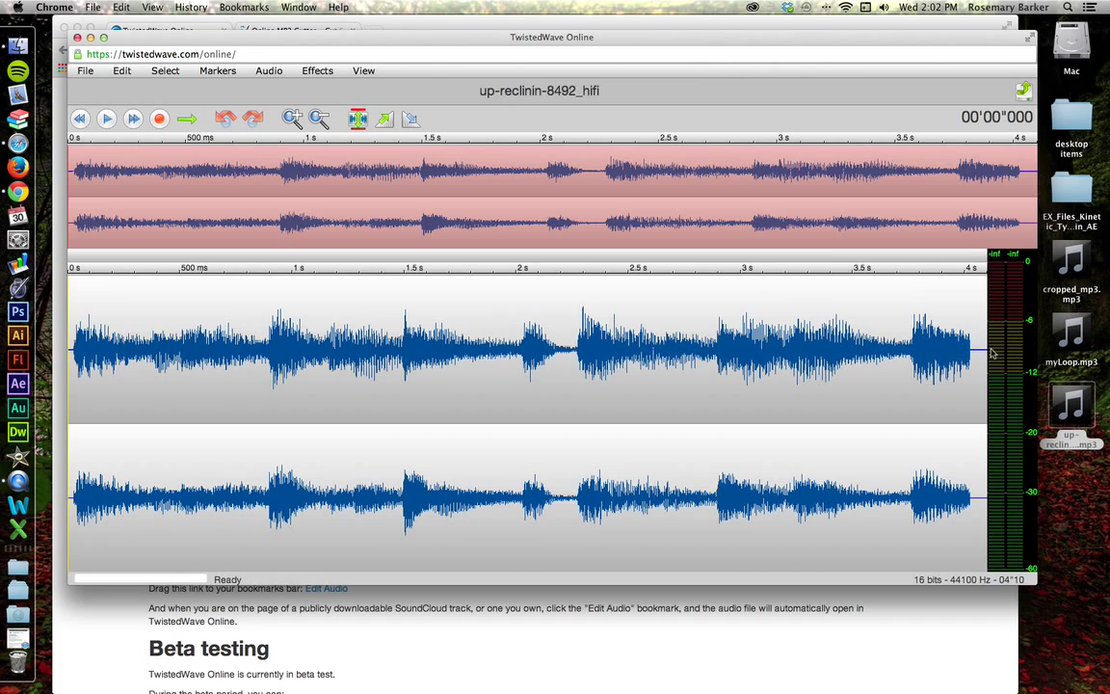
Step: Return the playback position to the track start and select the first few milliseconds of audio
{"action": "left_click", "coordinate": [106, 300]}
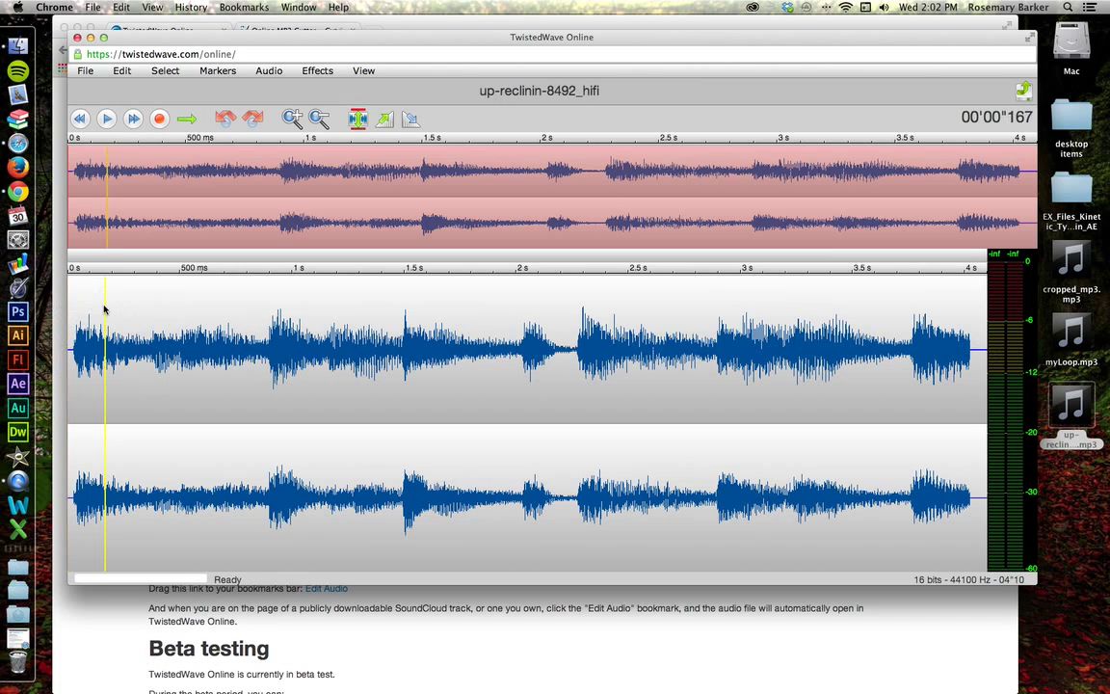
{"action": "left_click", "coordinate": [74, 351]}
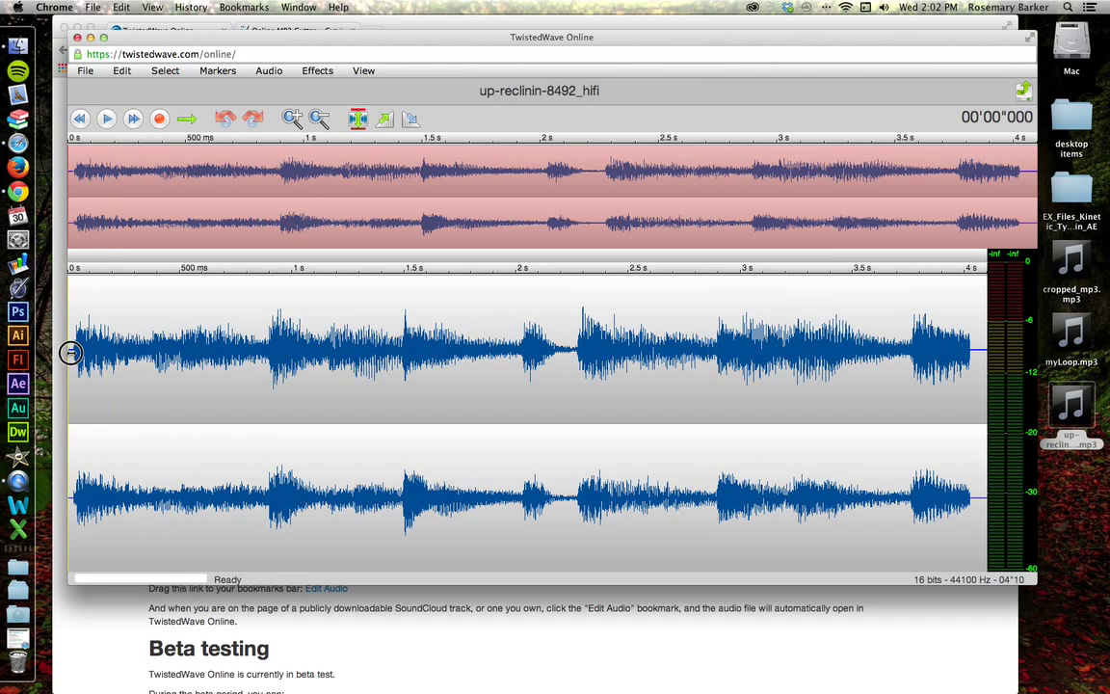
{"action": "left_click_drag", "start_coordinate": [80, 354], "coordinate": [71, 351]}
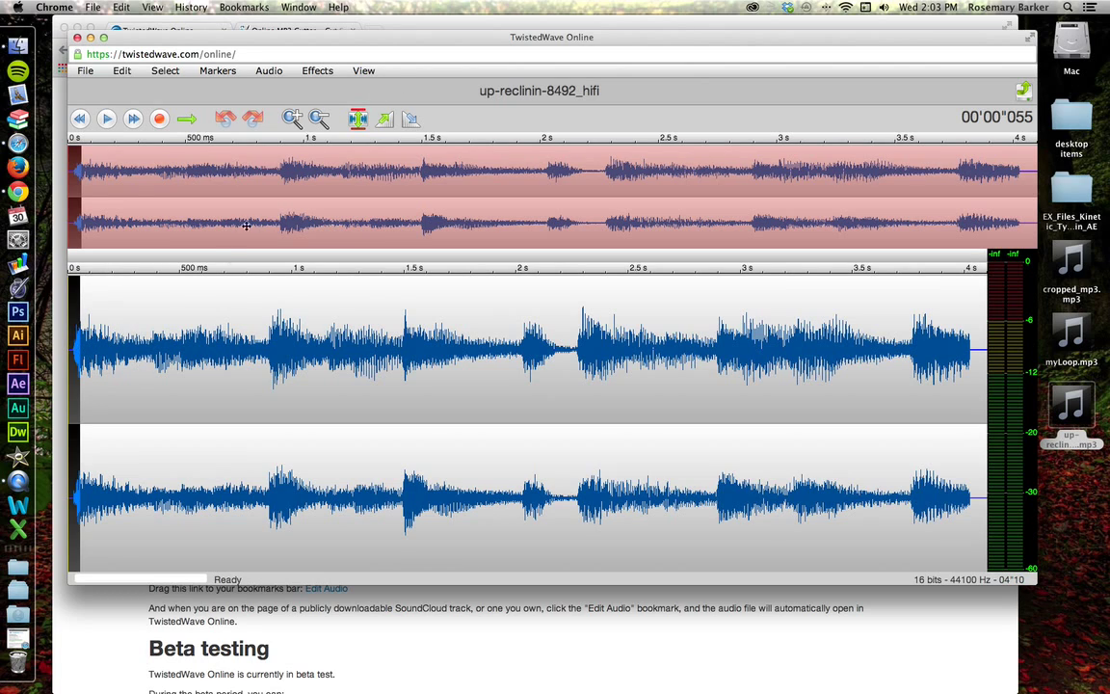
Step: Select the opening 0.3 s of audio and zoom to the selection
{"action": "left_click", "coordinate": [135, 352]}
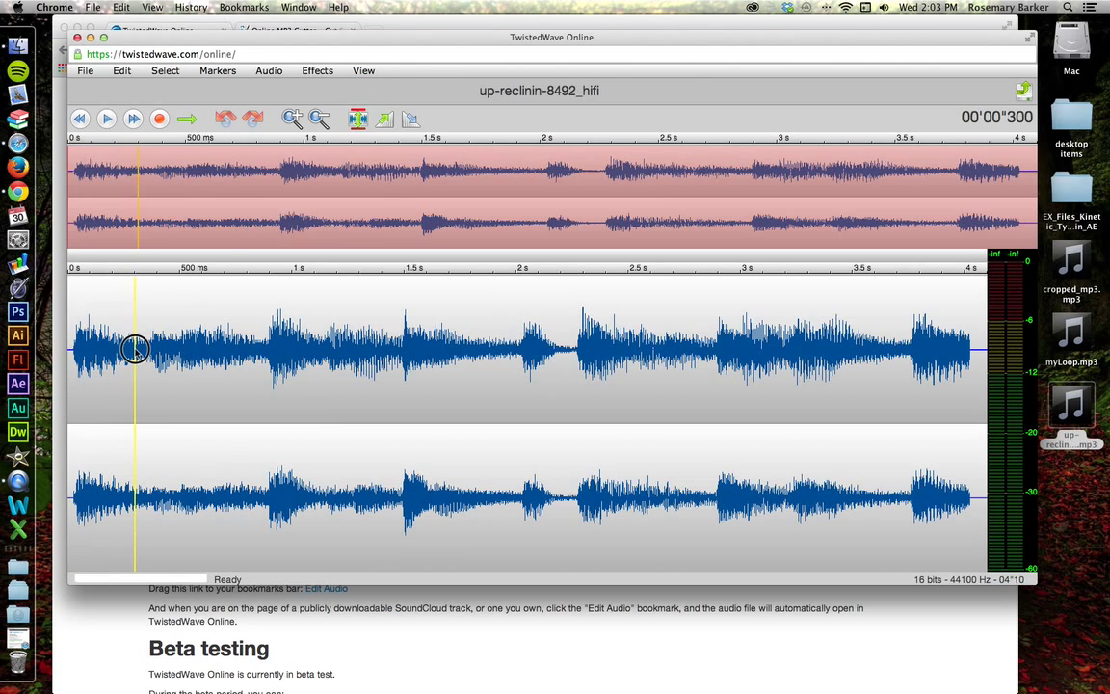
{"action": "left_click_drag", "start_coordinate": [135, 352], "coordinate": [61, 348]}
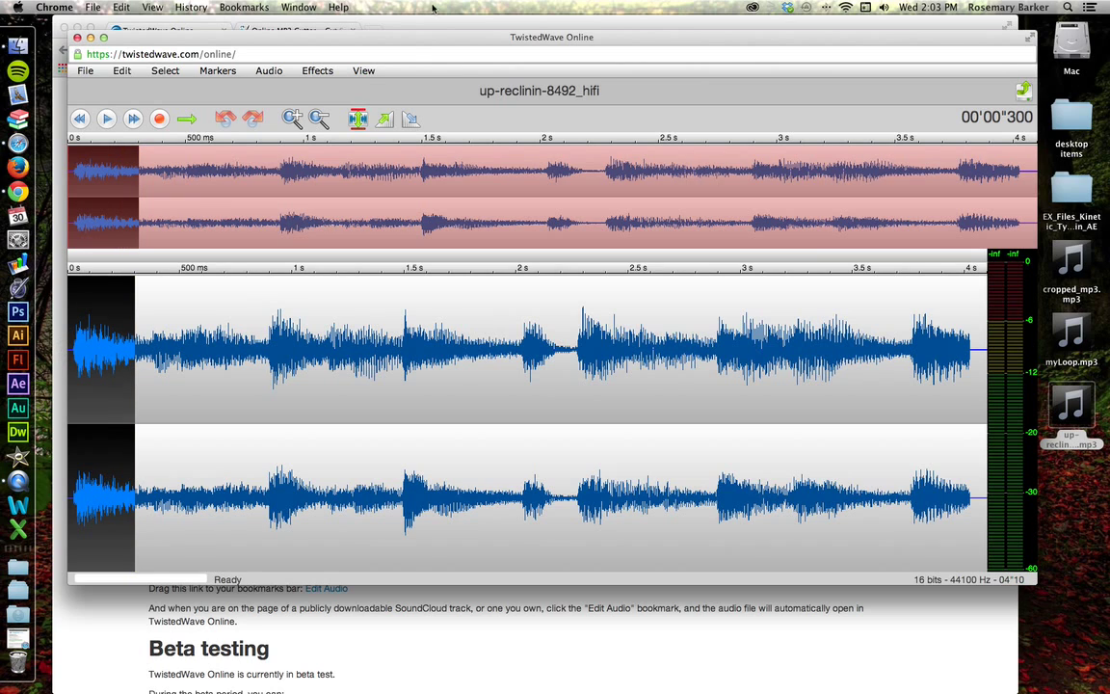
{"action": "left_click", "coordinate": [363, 70]}
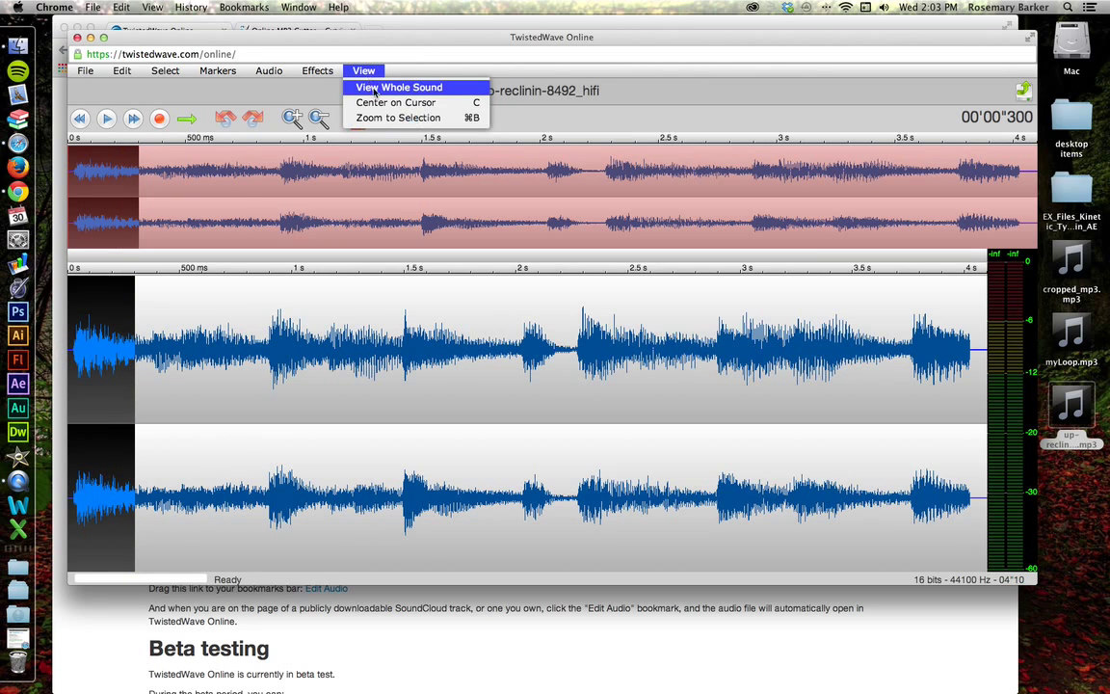
{"action": "left_click", "coordinate": [383, 117]}
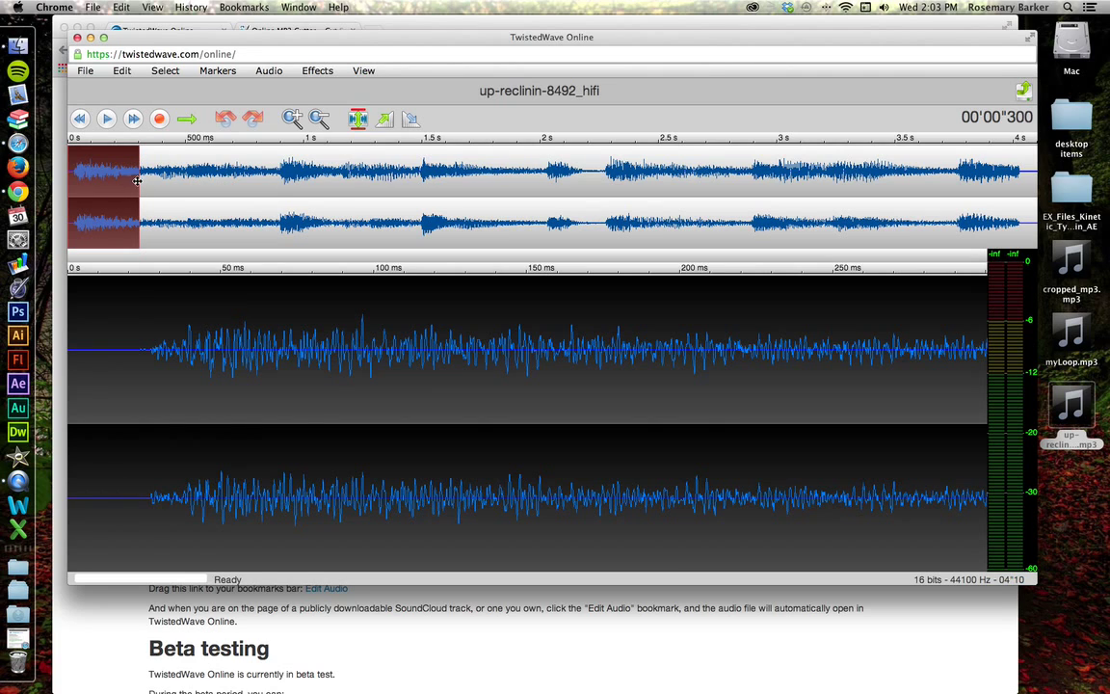
Step: Mark where sound begins and delete the silence before it, shortening the track to 4.07 s
{"action": "left_click", "coordinate": [145, 358]}
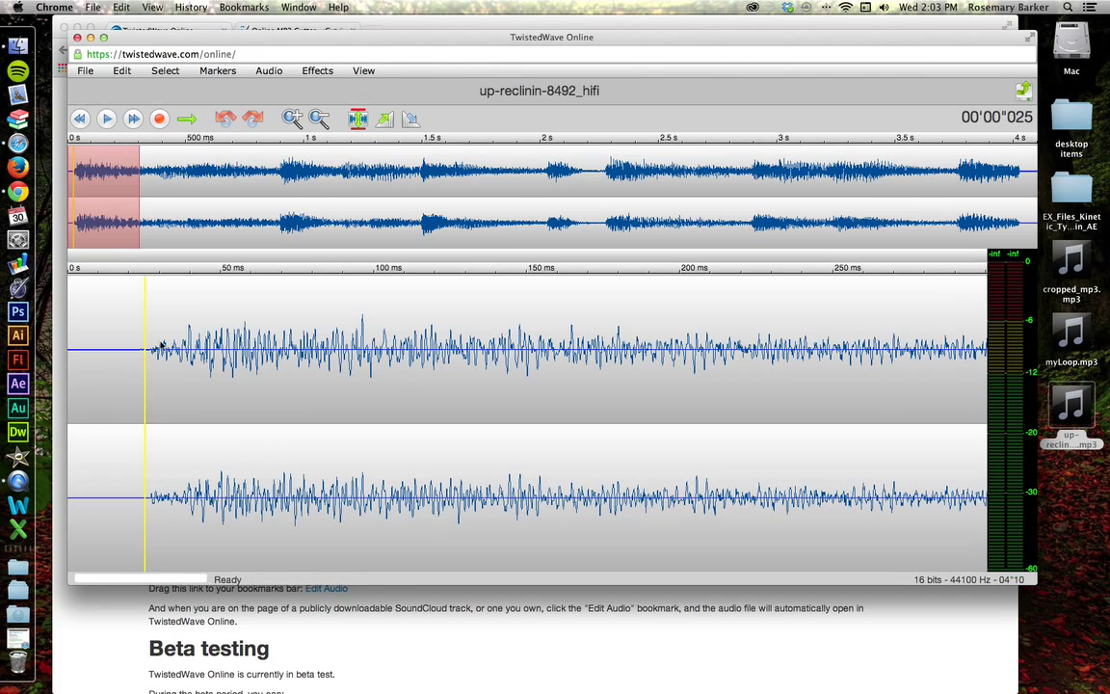
{"action": "left_click", "coordinate": [150, 352]}
{"action": "left_click", "coordinate": [150, 352]}
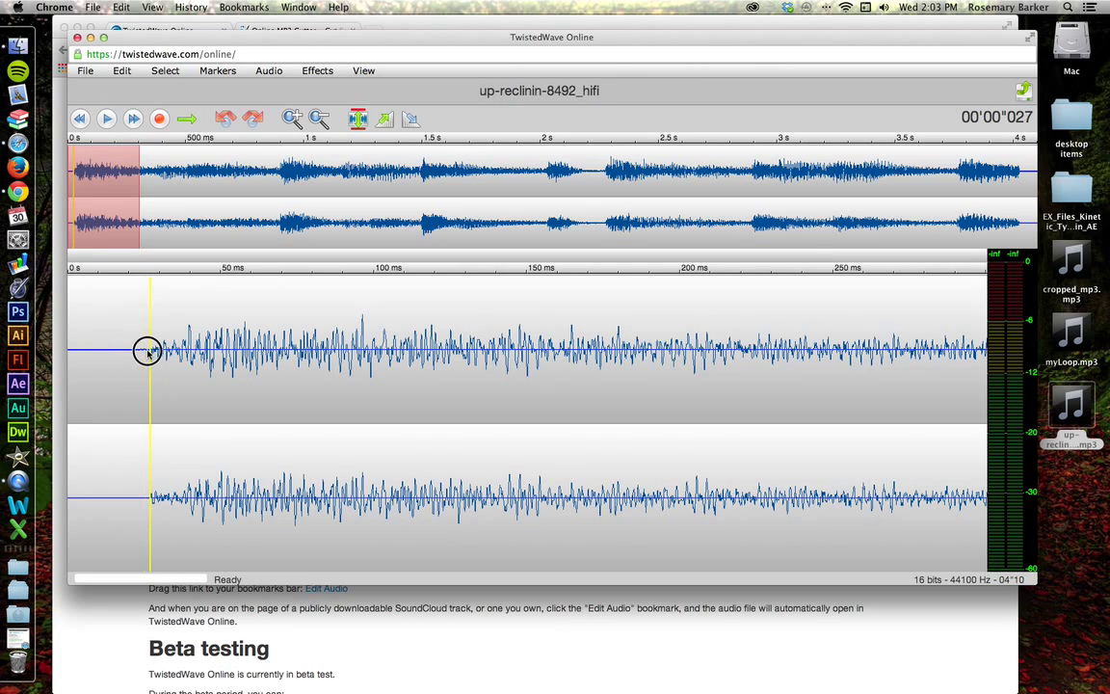
{"action": "left_click_drag", "start_coordinate": [148, 351], "coordinate": [55, 339]}
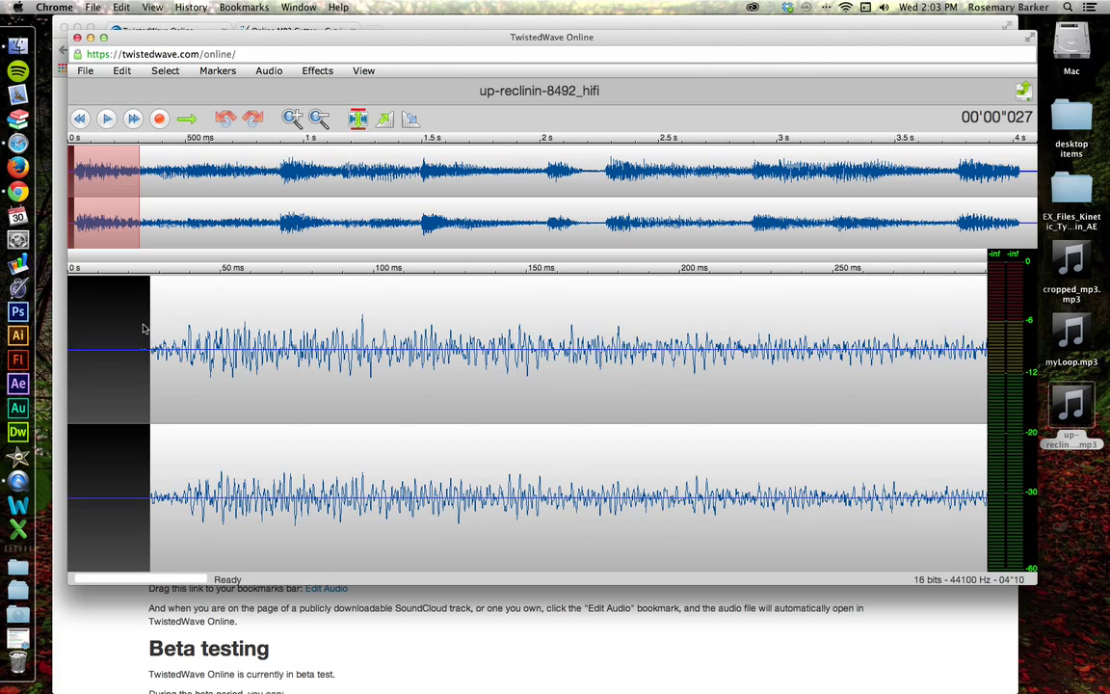
{"action": "key", "text": "Delete"}
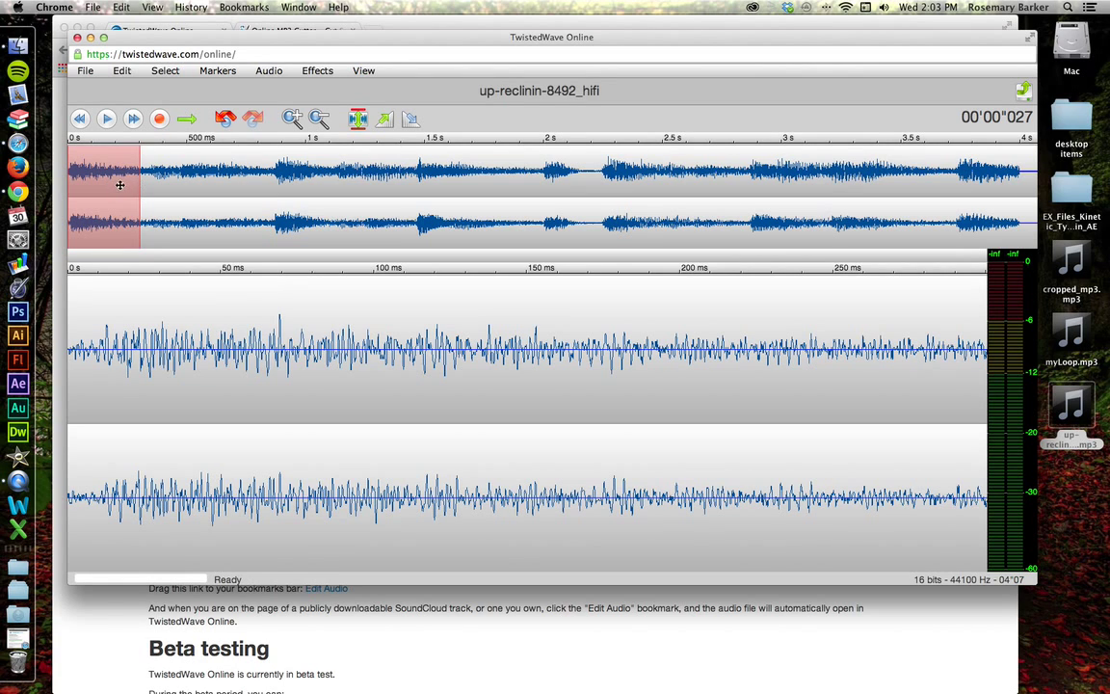
Step: Show the whole sound, then select from about 3.58 s to the end and zoom in
{"action": "left_click", "coordinate": [364, 72]}
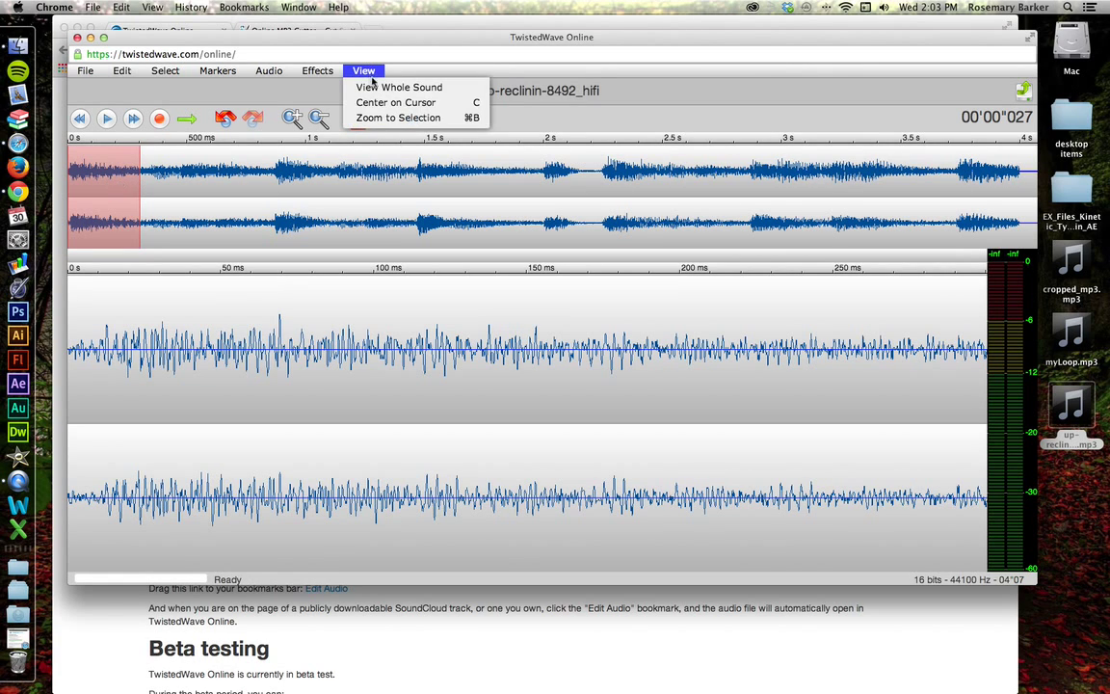
{"action": "left_click", "coordinate": [376, 87]}
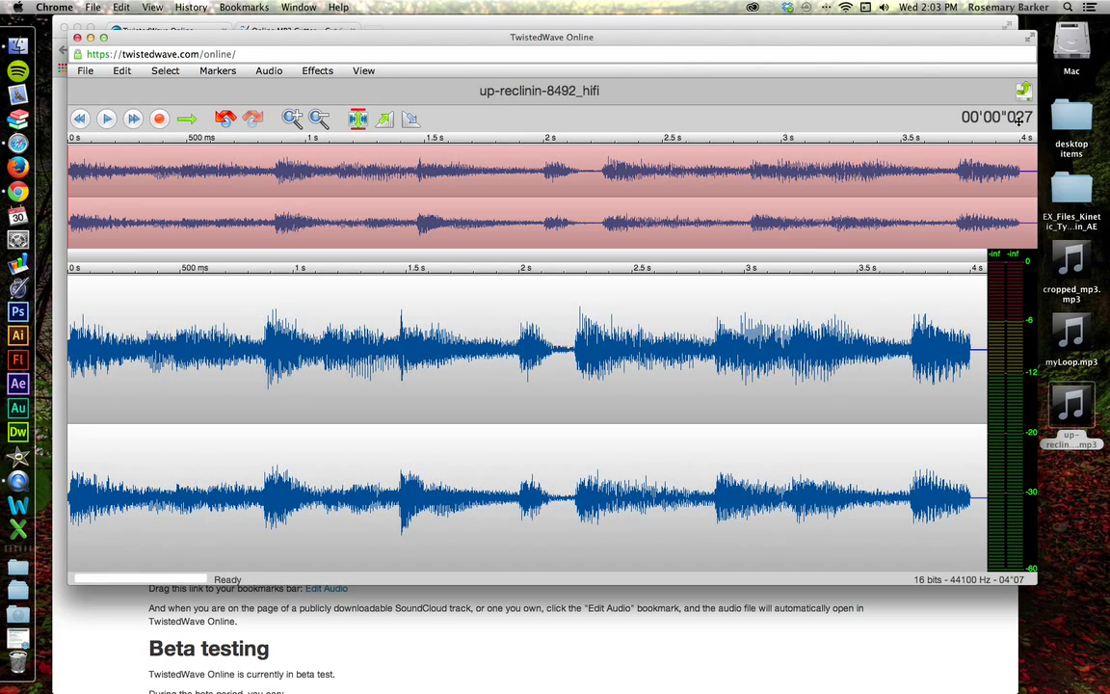
{"action": "left_click_drag", "start_coordinate": [876, 306], "coordinate": [1005, 324]}
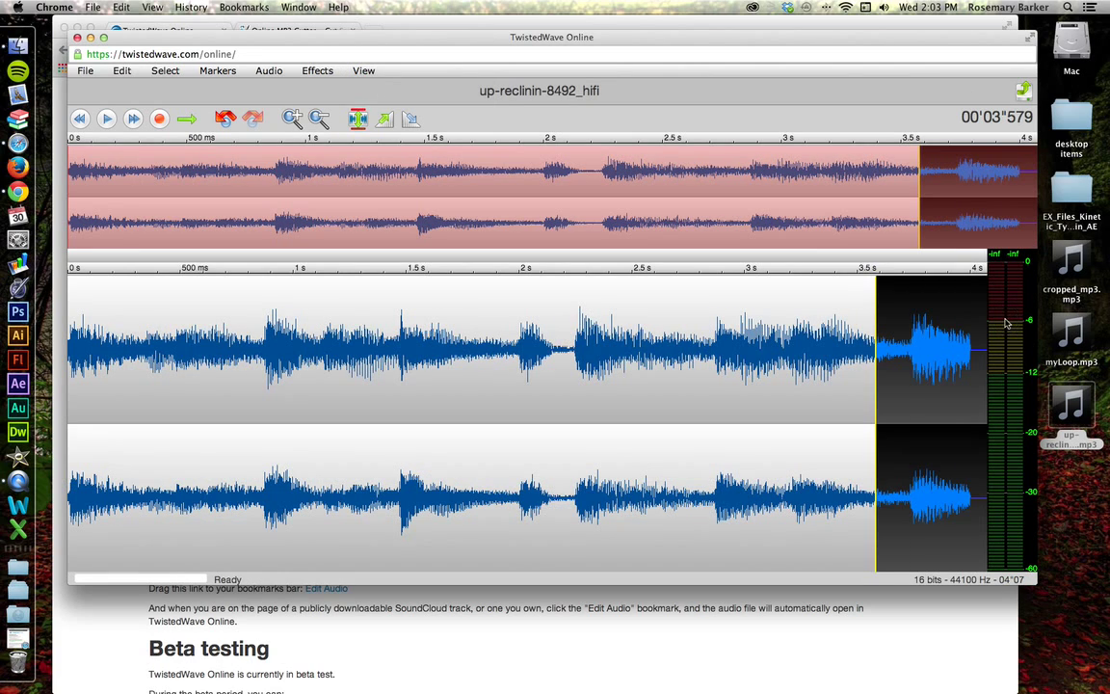
{"action": "left_click", "coordinate": [363, 71]}
{"action": "left_click", "coordinate": [346, 117]}
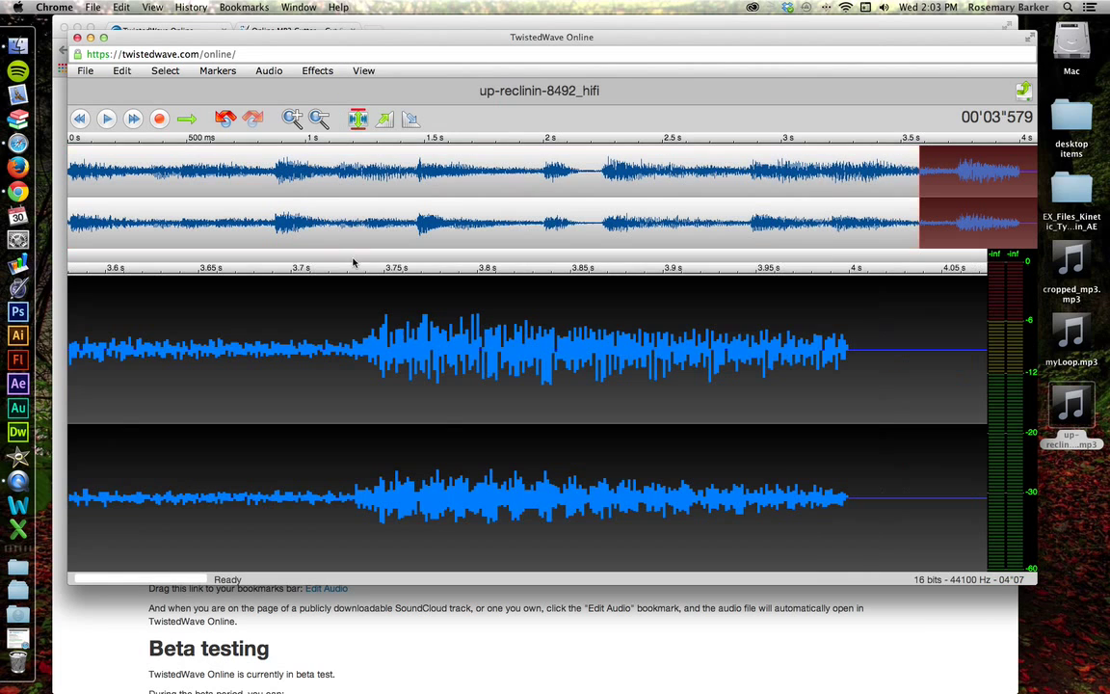
Step: Delete the trailing silence after the last sound and zoom out to the whole 3.99-second clip
{"action": "left_click", "coordinate": [845, 353]}
{"action": "left_click_drag", "start_coordinate": [845, 353], "coordinate": [1013, 314]}
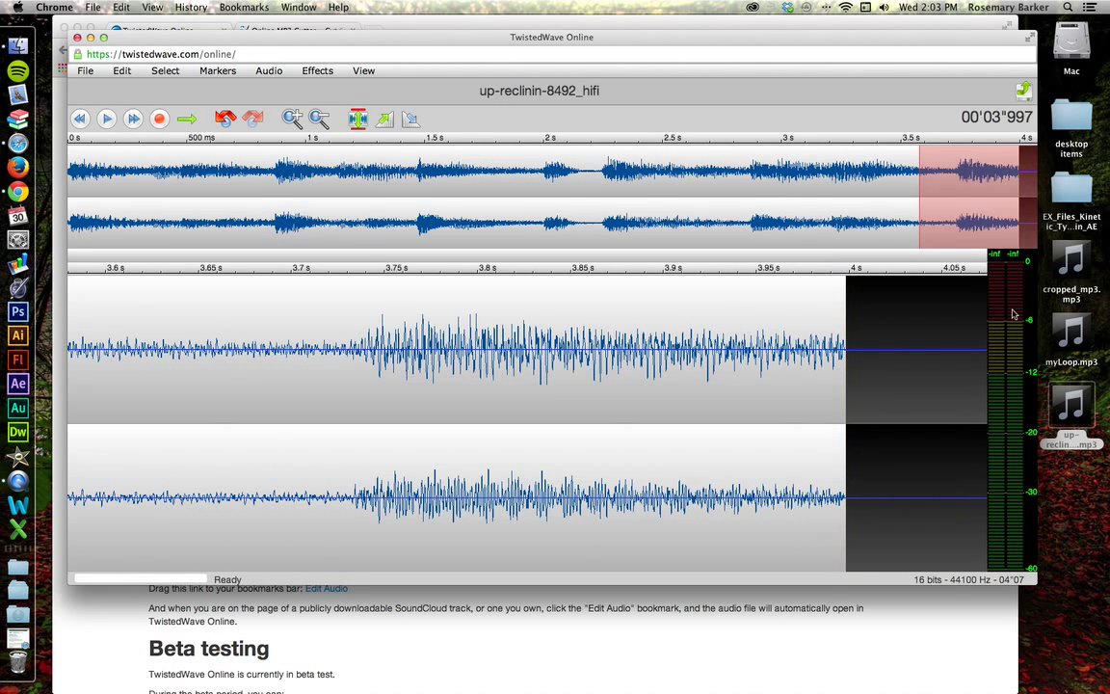
{"action": "key", "text": "Delete"}
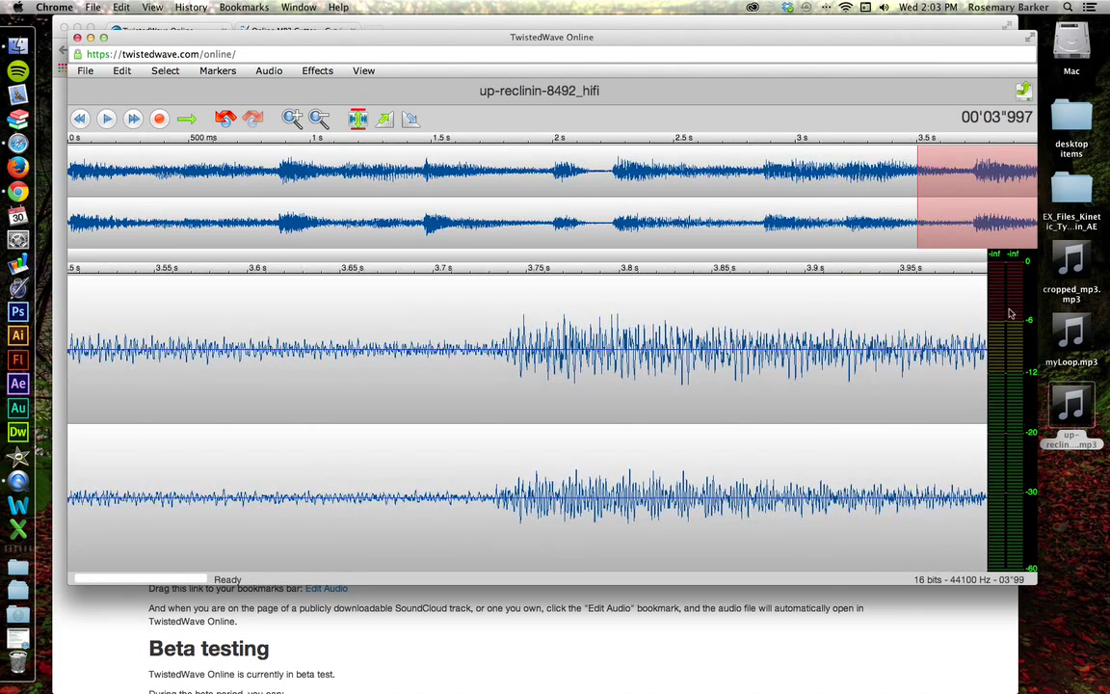
{"action": "left_click", "coordinate": [362, 71]}
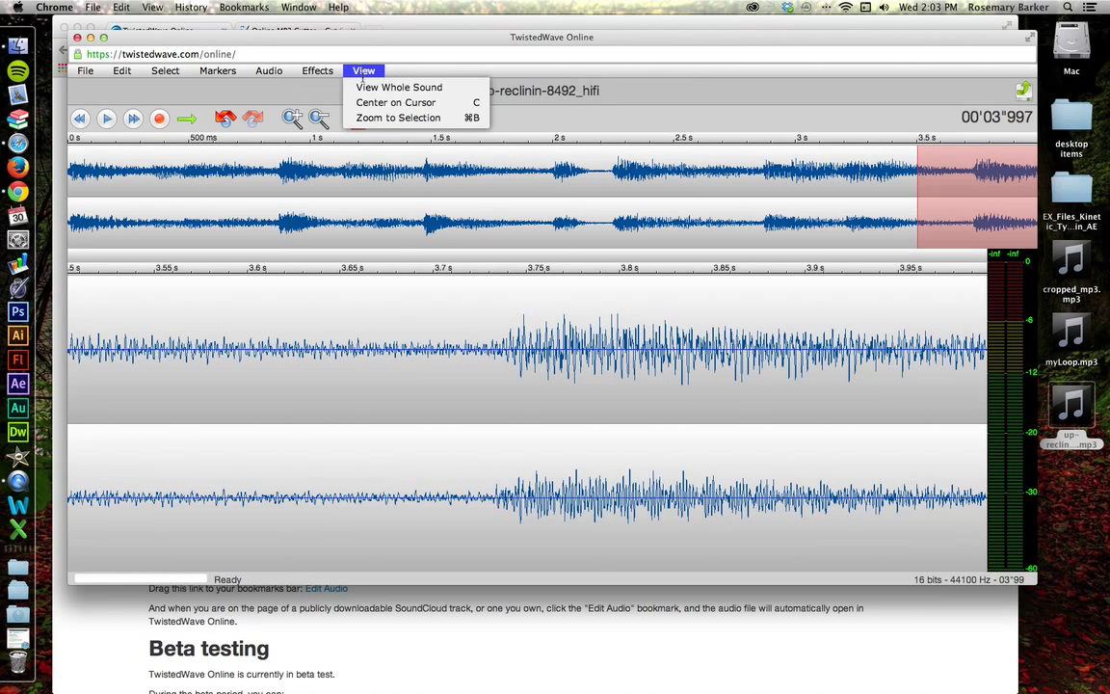
{"action": "left_click", "coordinate": [398, 87]}
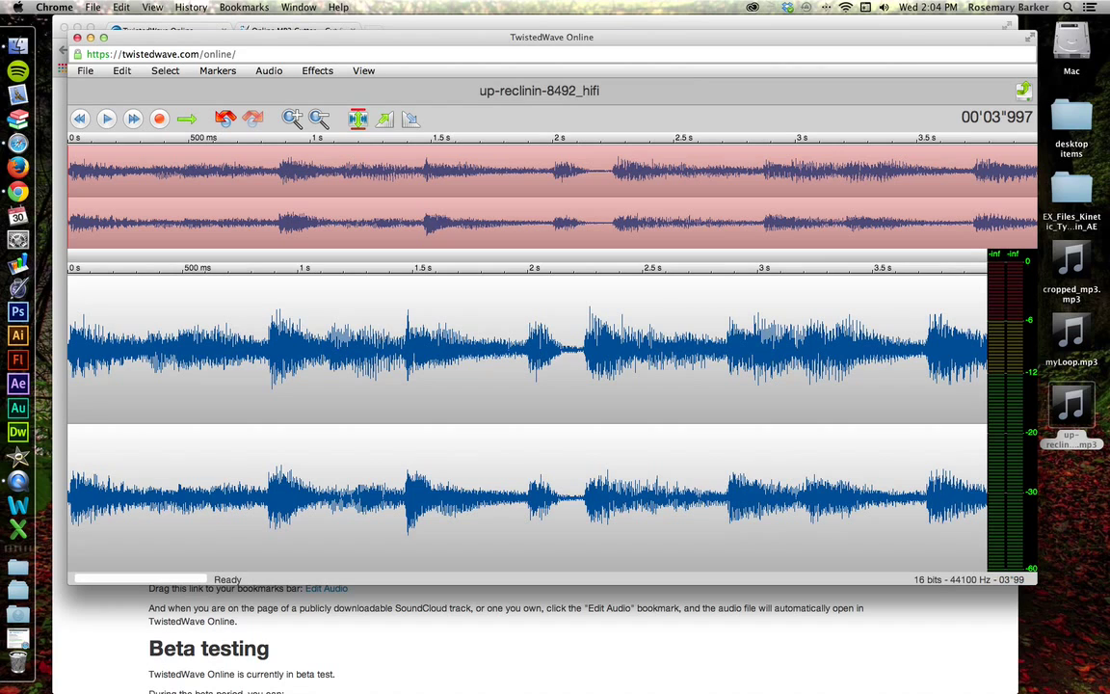
Step: Copy the whole 3.99-second clip and paste it at the track's end, reaching 11.99 seconds
{"action": "key", "text": "super+a"}
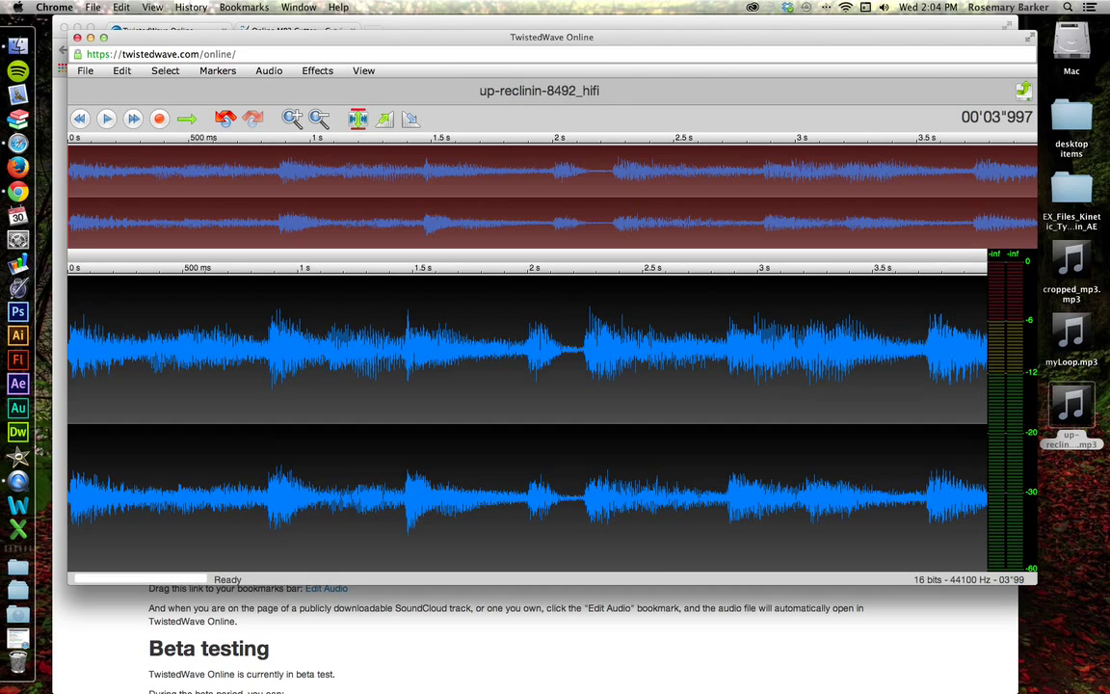
{"action": "key", "text": "super+c"}
{"action": "left_click", "coordinate": [971, 318]}
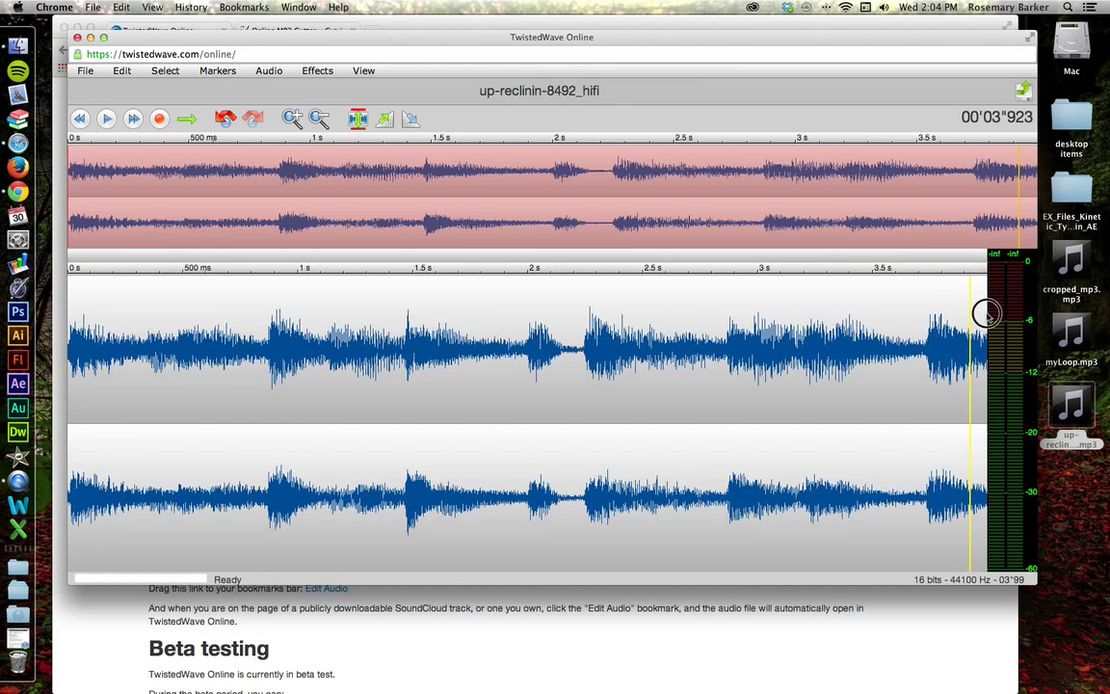
{"action": "left_click", "coordinate": [985, 313]}
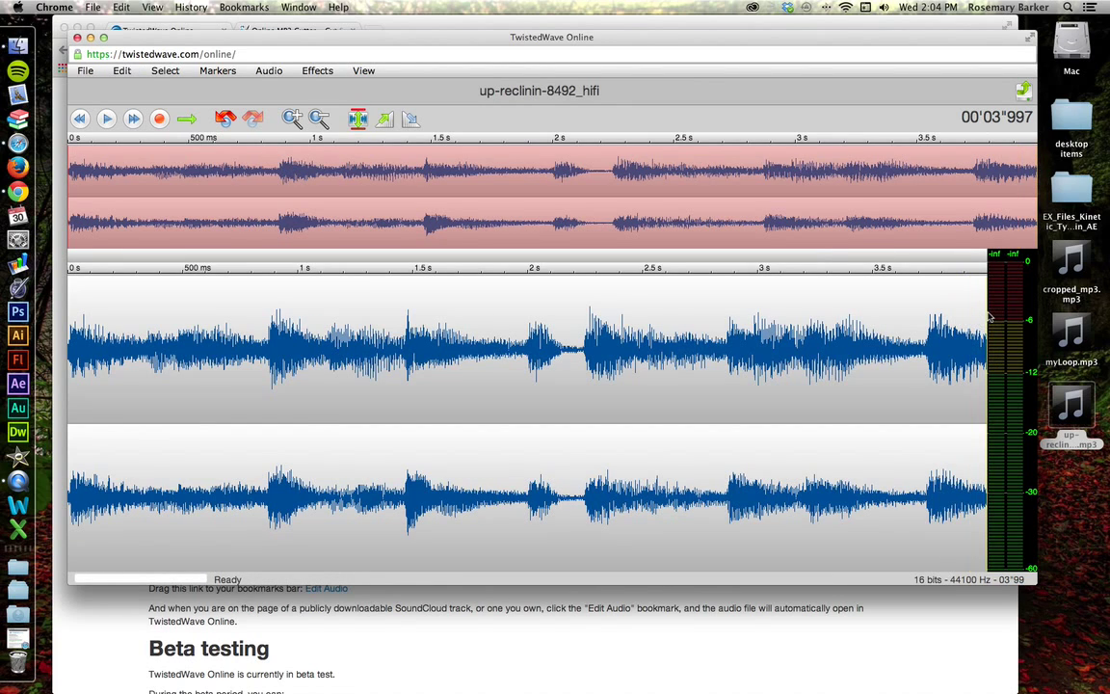
{"action": "key", "text": "super+v"}
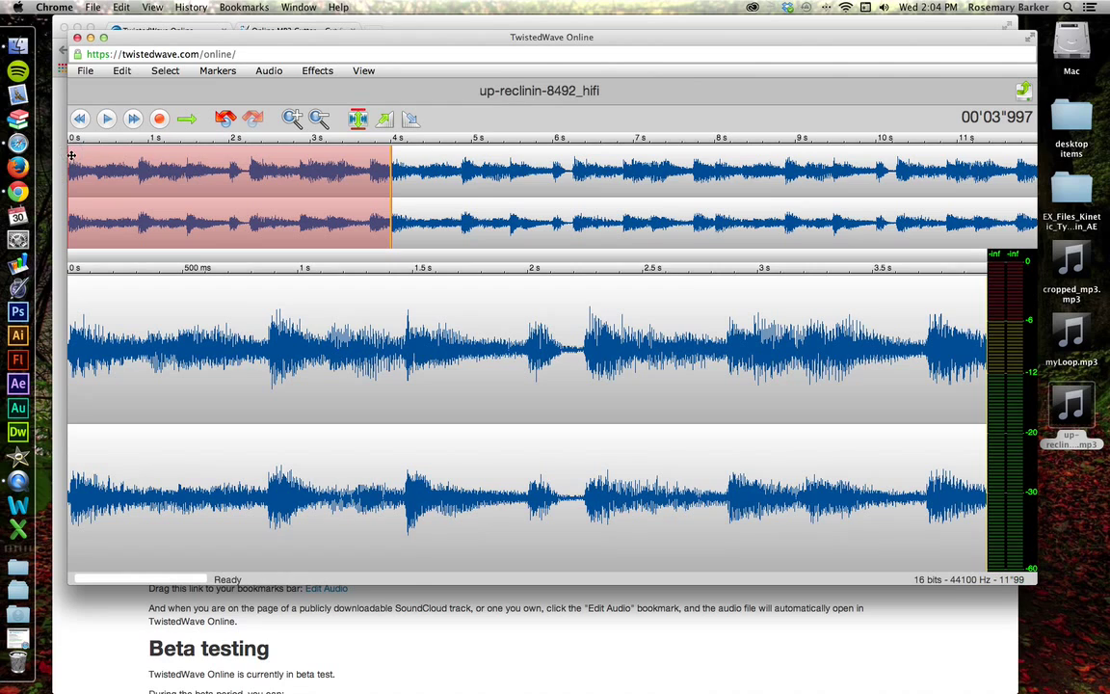
Step: Zoom out to the whole 11.99-second track and play it from the start
{"action": "left_click", "coordinate": [364, 70]}
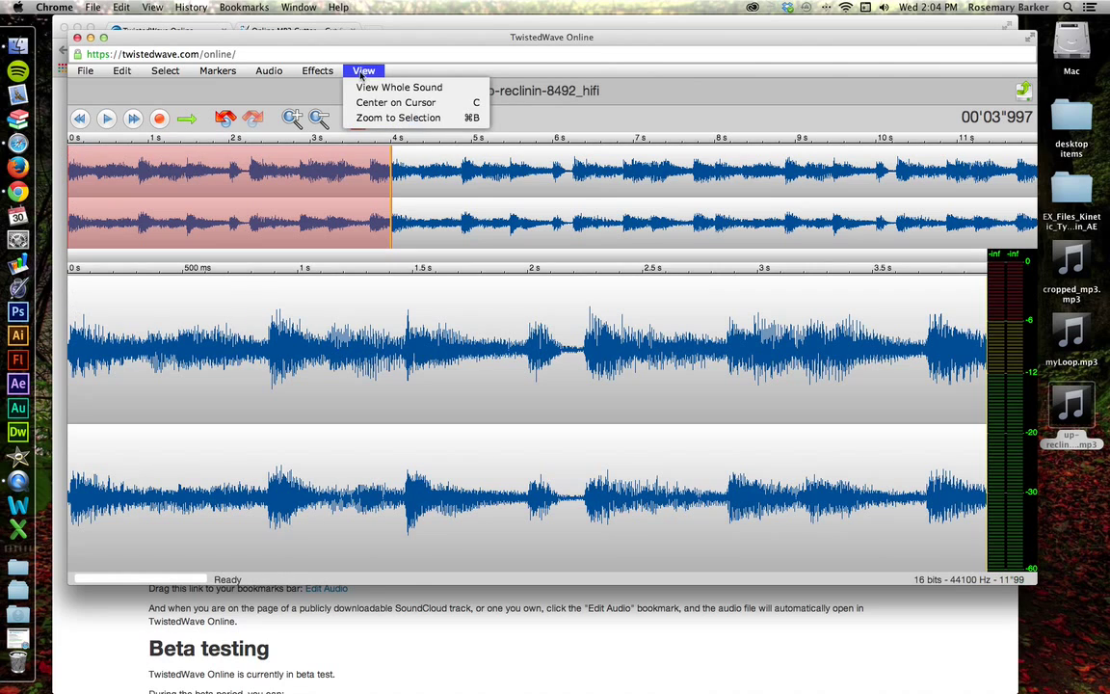
{"action": "left_click", "coordinate": [385, 87]}
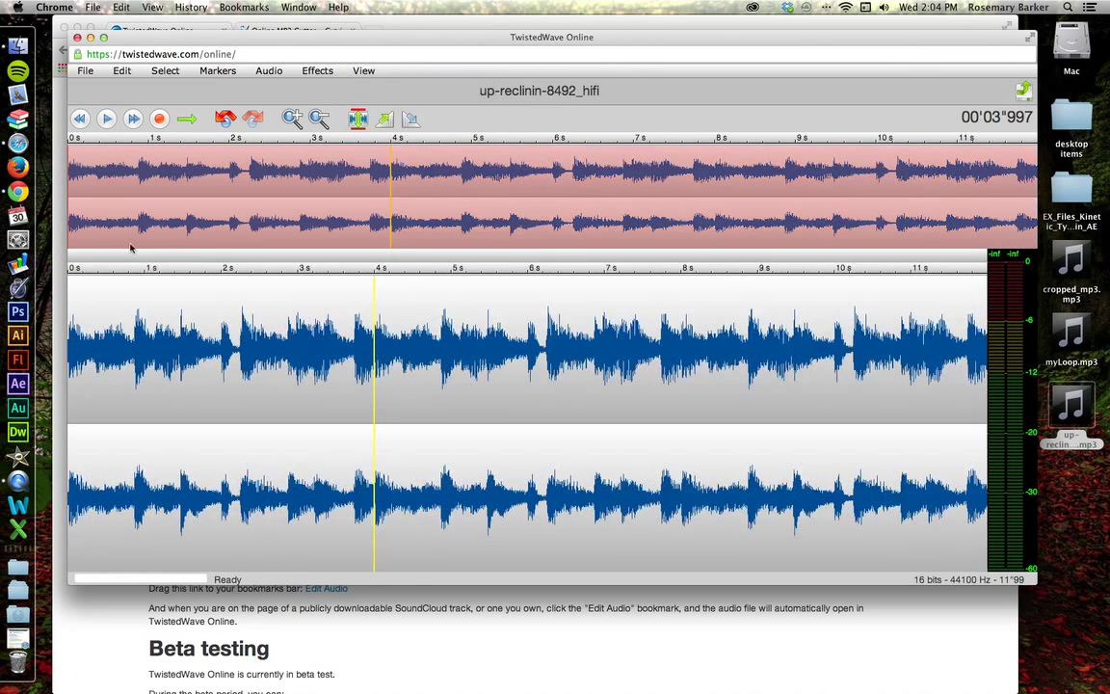
{"action": "left_click", "coordinate": [73, 289]}
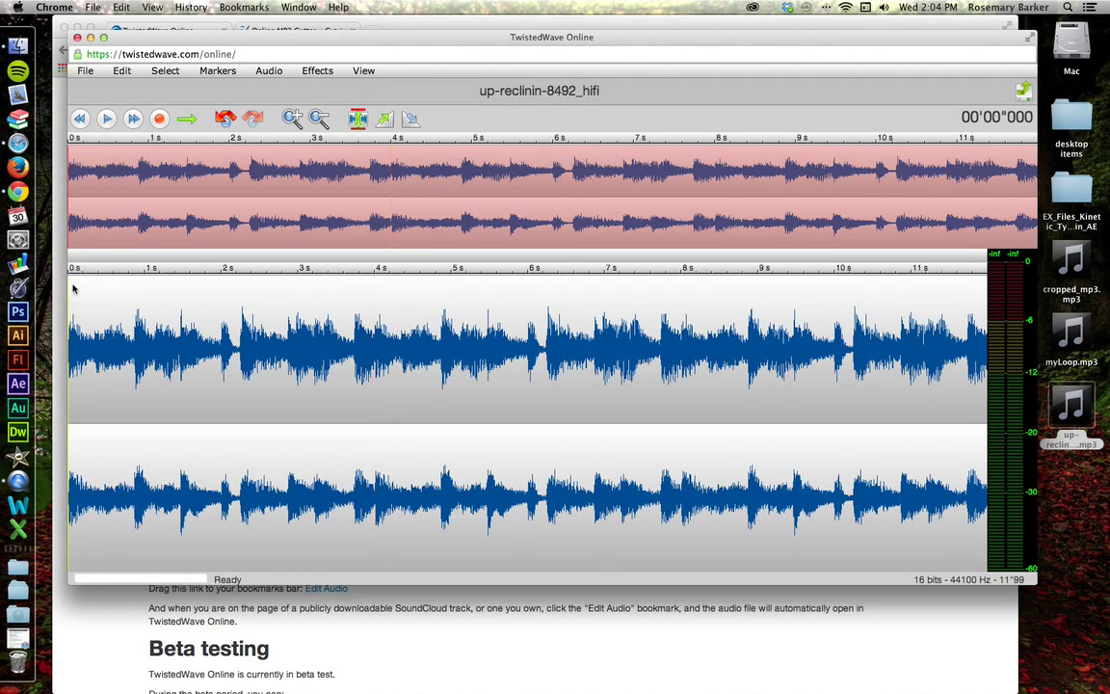
{"action": "left_click", "coordinate": [106, 118]}
Step: Download the track as export.mp3 in the MP3 Audio format
{"action": "left_click", "coordinate": [84, 70]}
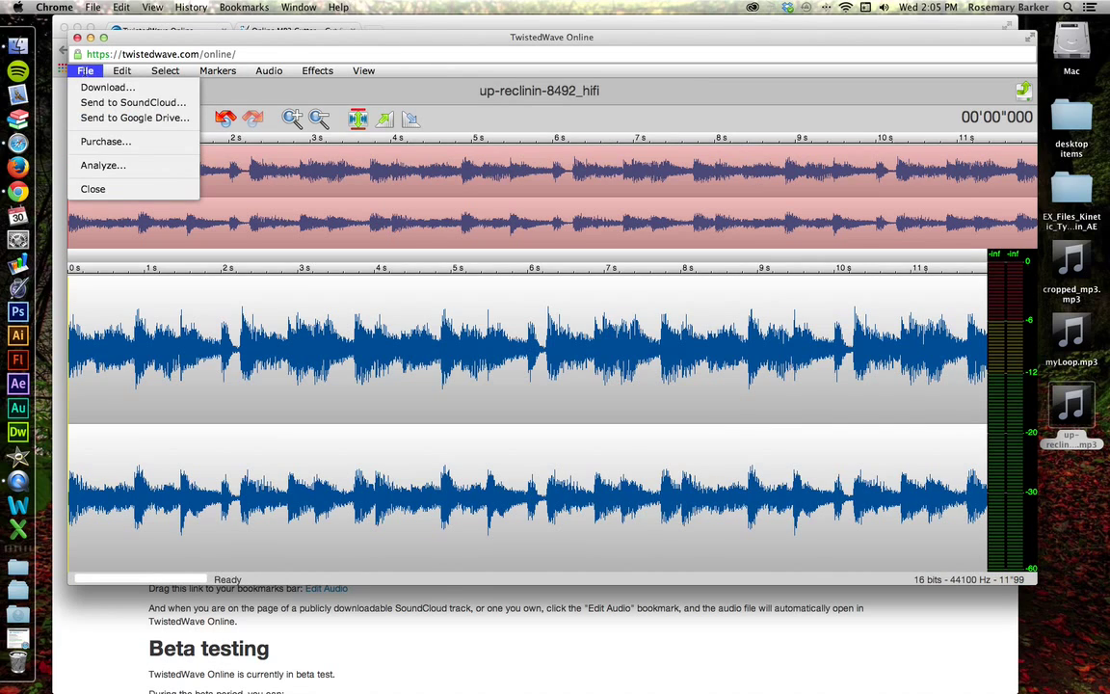
{"action": "left_click", "coordinate": [107, 86]}
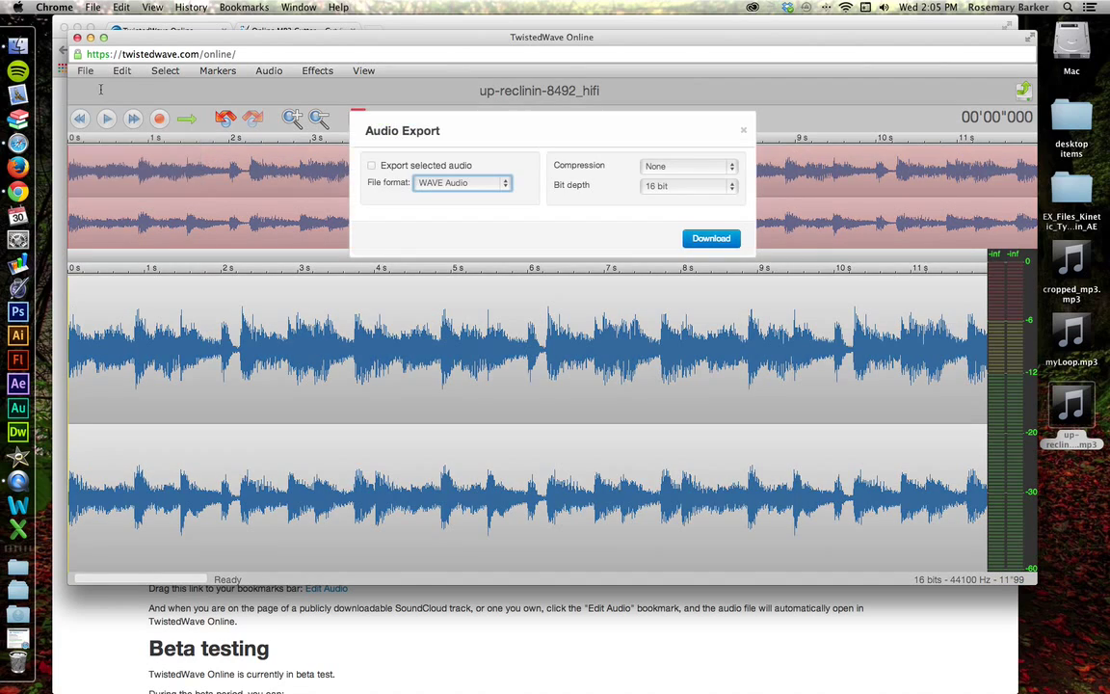
{"action": "left_click", "coordinate": [505, 185]}
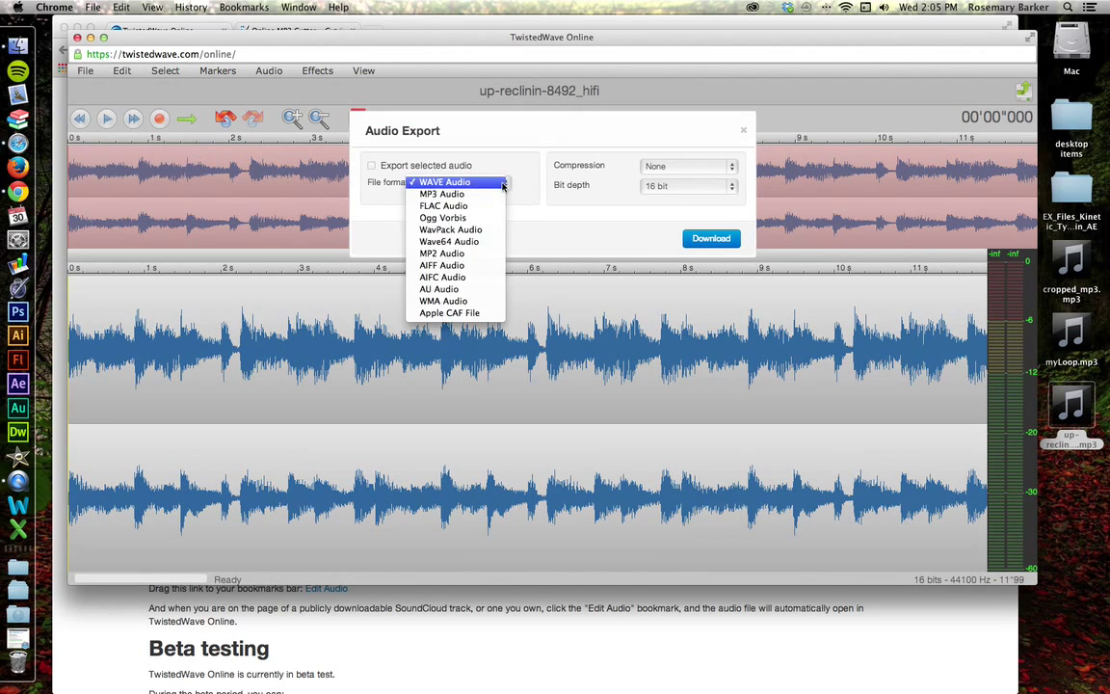
{"action": "left_click", "coordinate": [475, 195]}
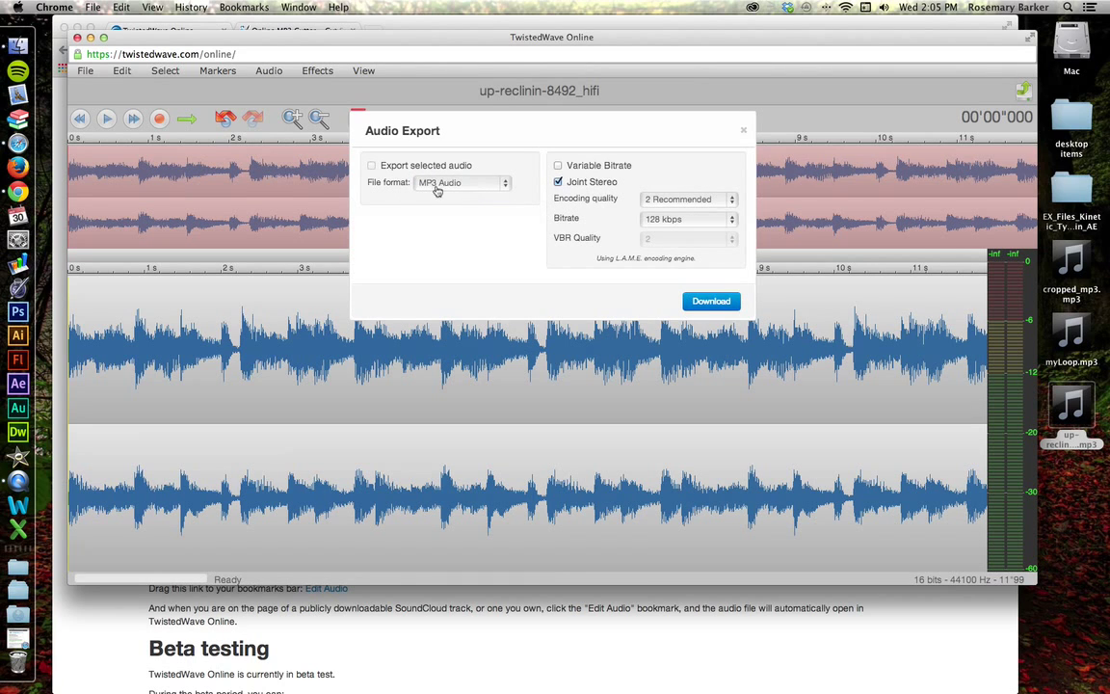
{"action": "left_click", "coordinate": [720, 302]}
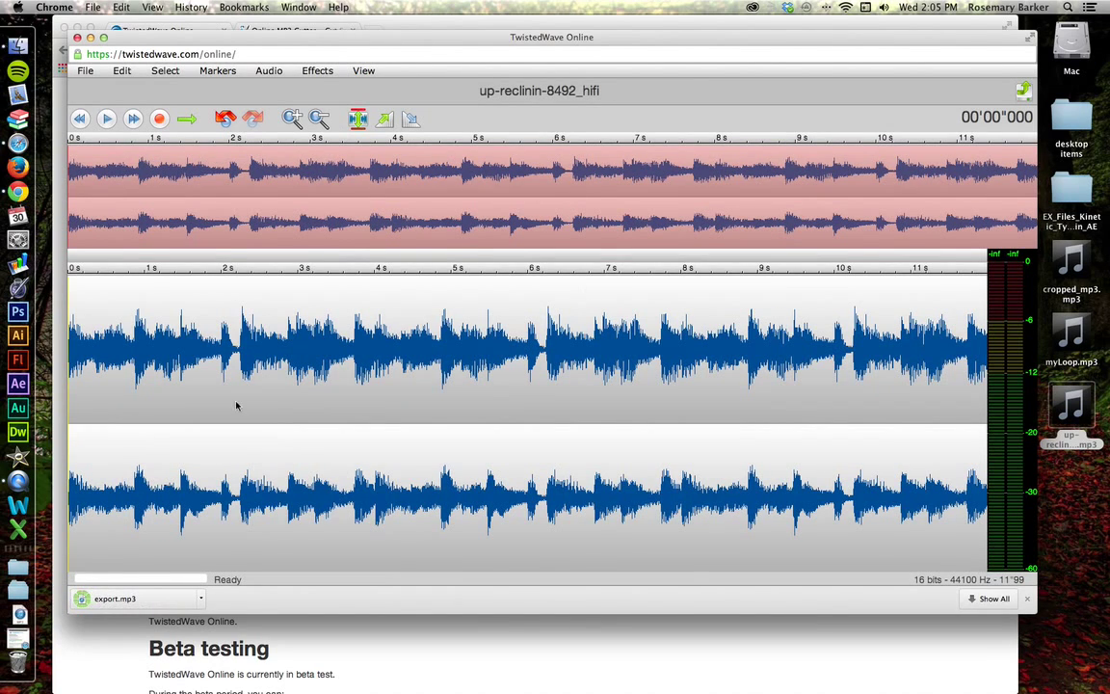
Step: Open export.mp3 from the Downloads folder with QuickTime Player
{"action": "left_click", "coordinate": [37, 614]}
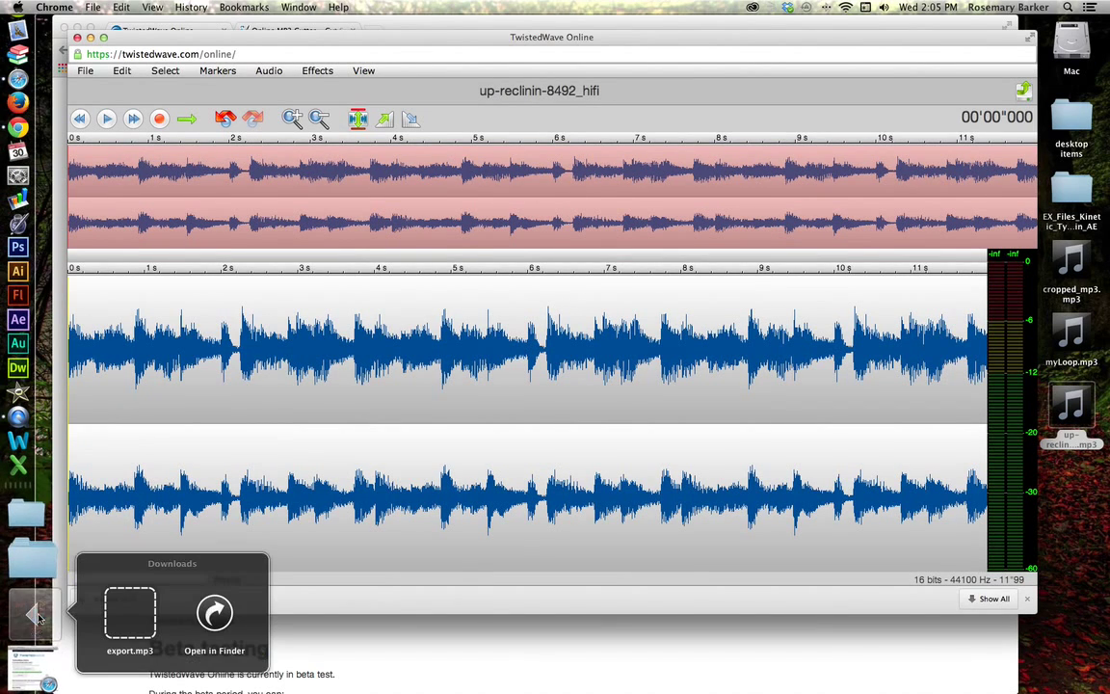
{"action": "left_click", "coordinate": [165, 615]}
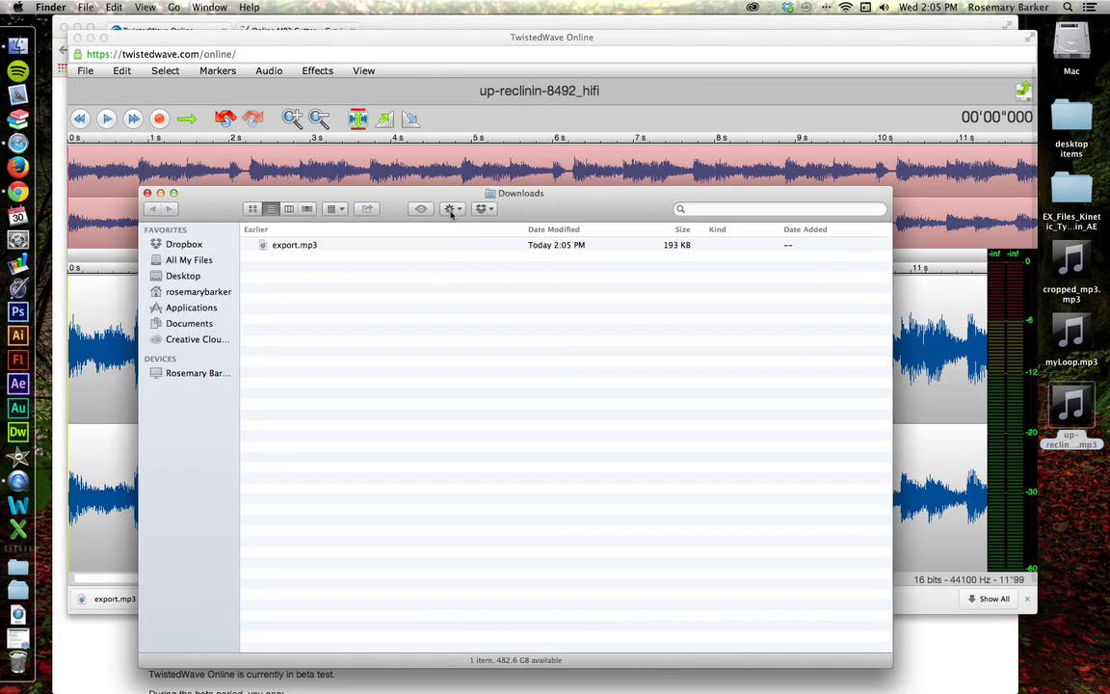
{"action": "right_click", "coordinate": [304, 250]}
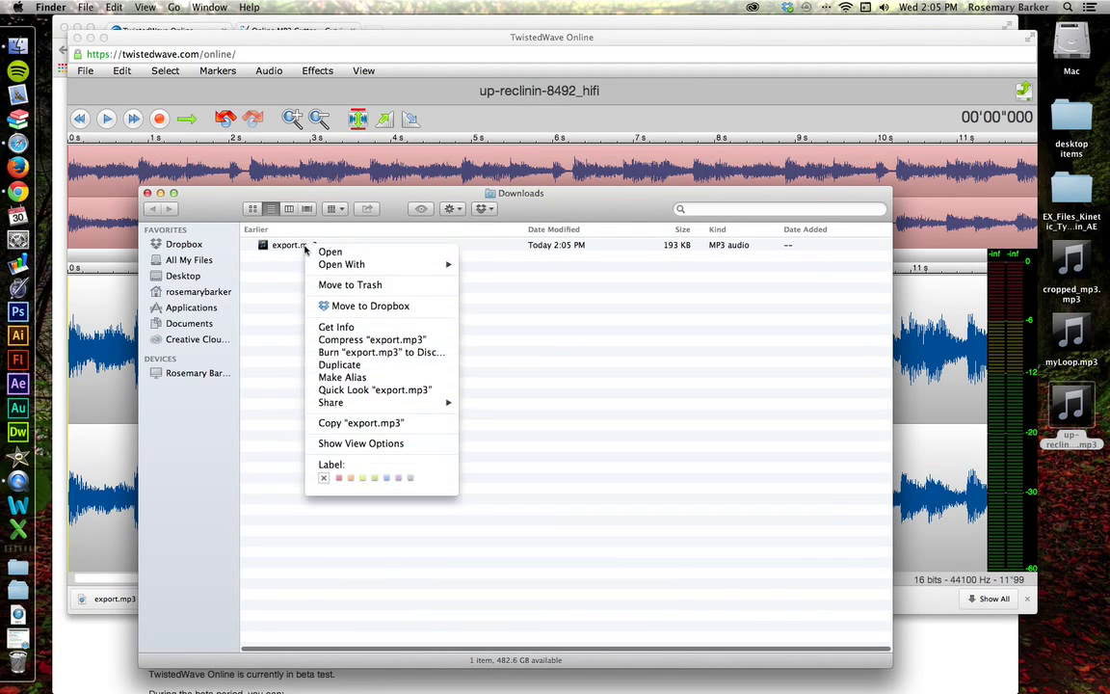
{"action": "mouse_move", "coordinate": [333, 271]}
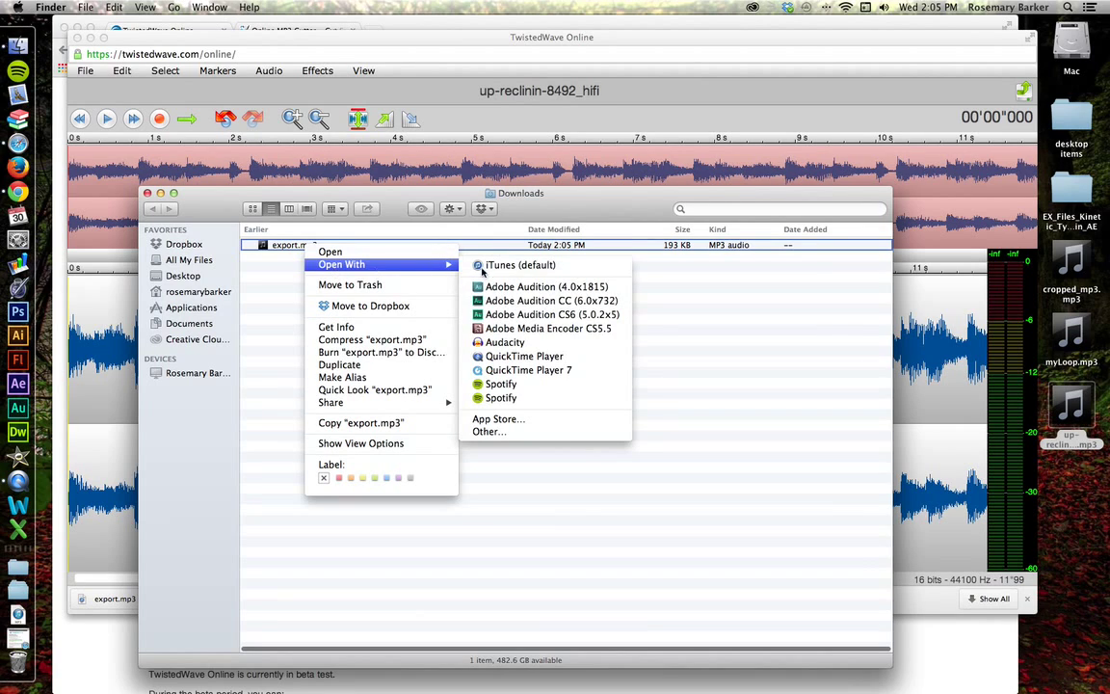
{"action": "left_click", "coordinate": [525, 357]}
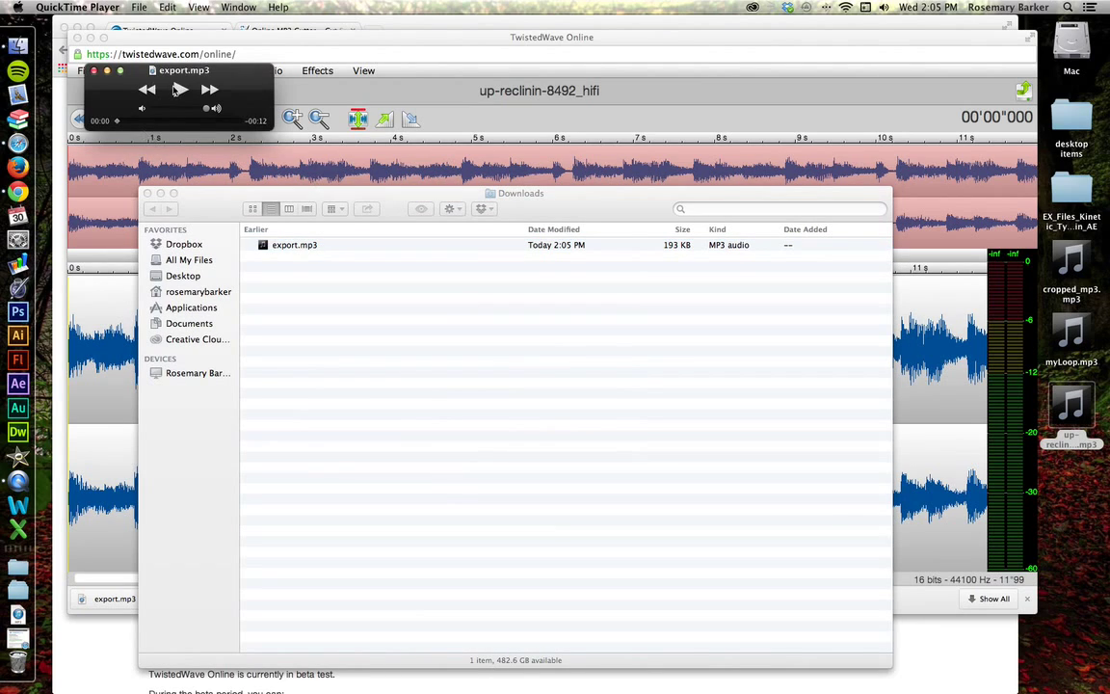
Step: Play export.mp3 in QuickTime Player and pause it about nine seconds in
{"action": "left_click", "coordinate": [178, 90]}
{"action": "left_click", "coordinate": [180, 90]}
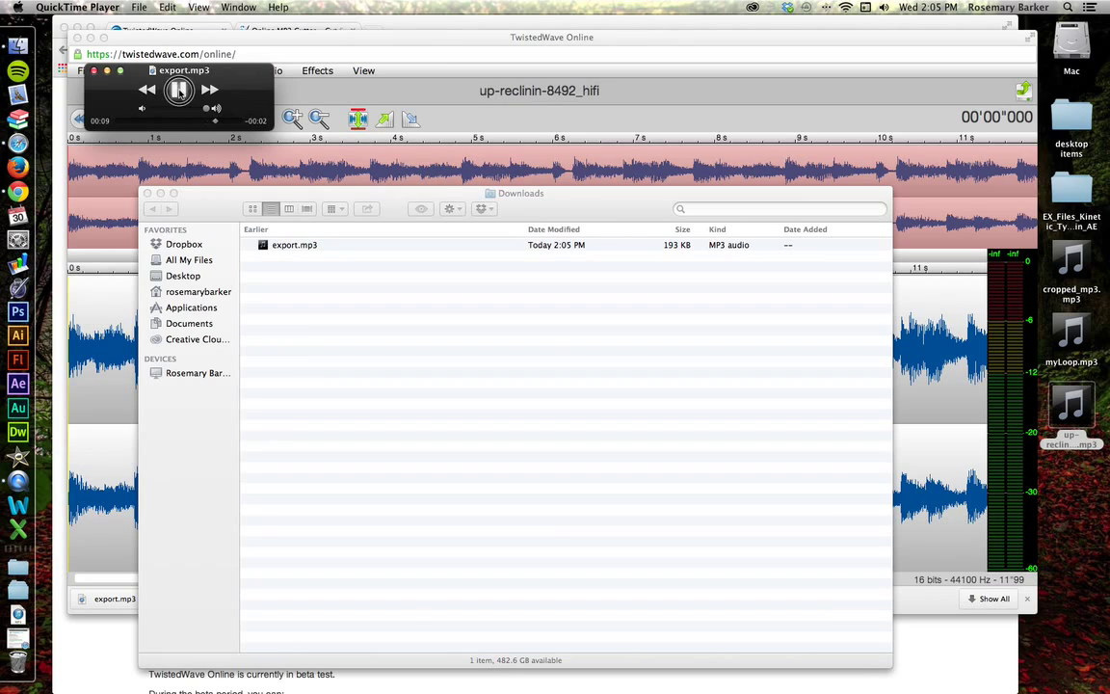